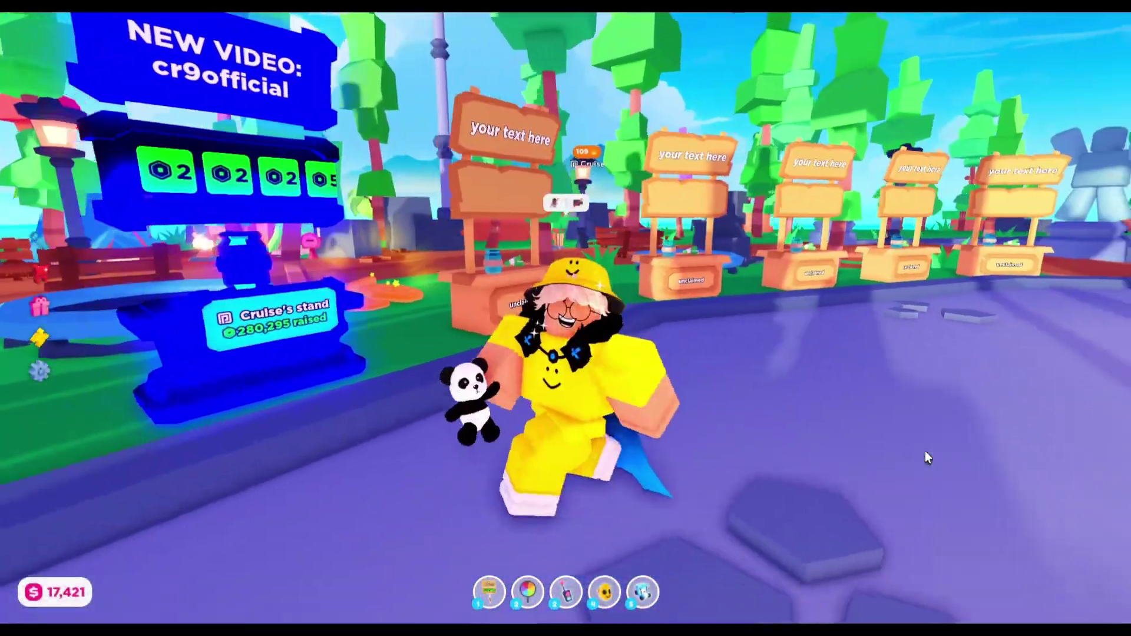
# Walk the avatar around the plaza toward the blue donation stand.
pyautogui.press('w')
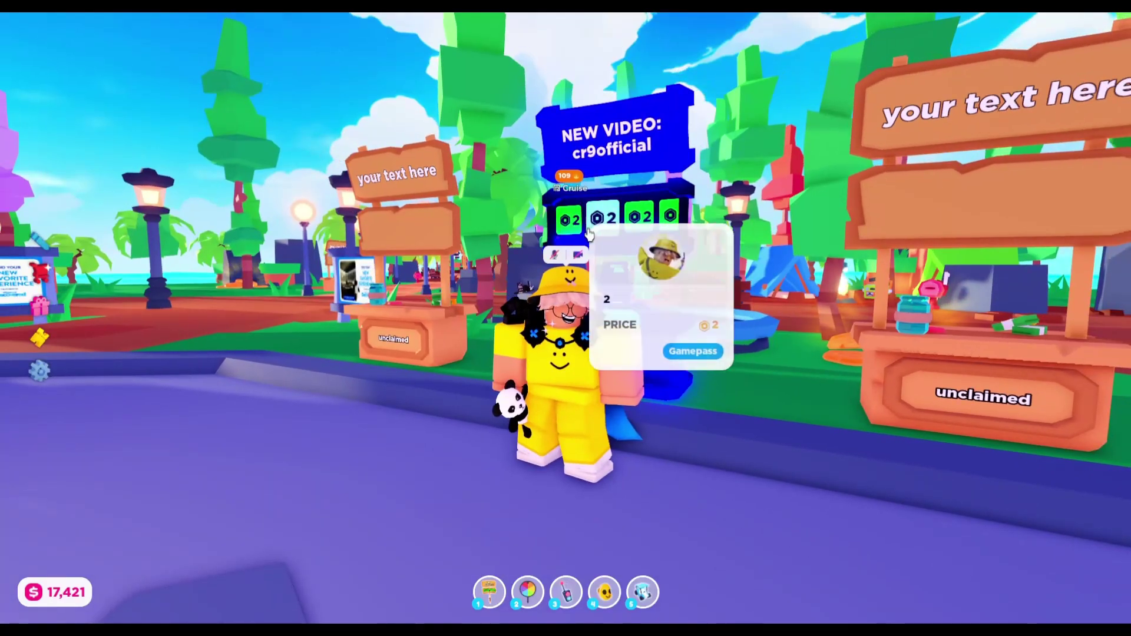
pyautogui.press('s')
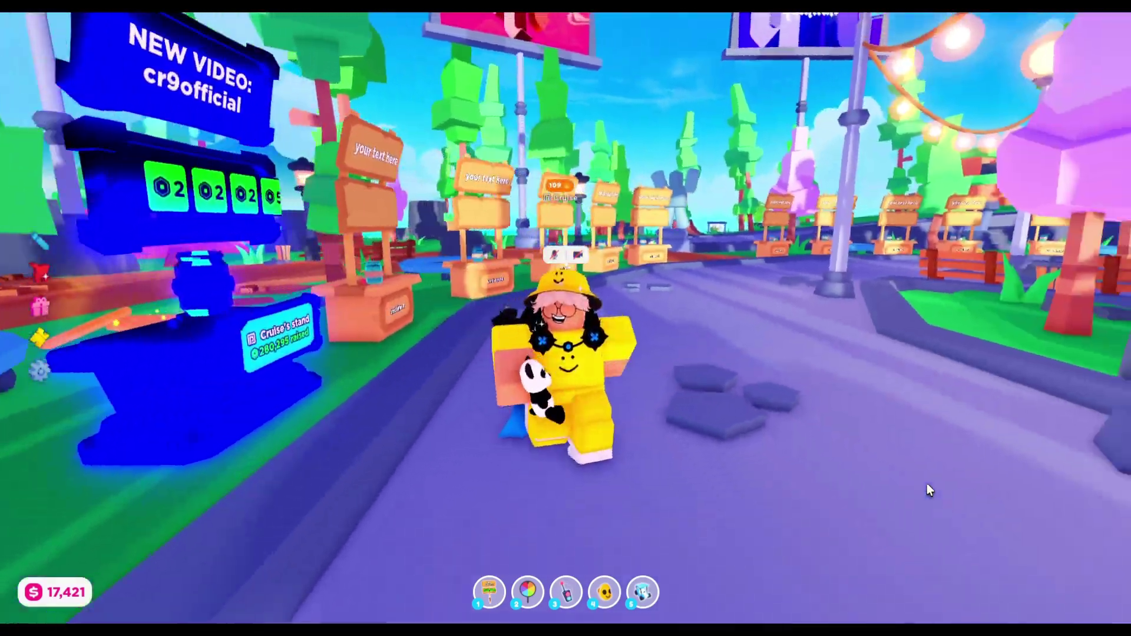
pyautogui.press('a')
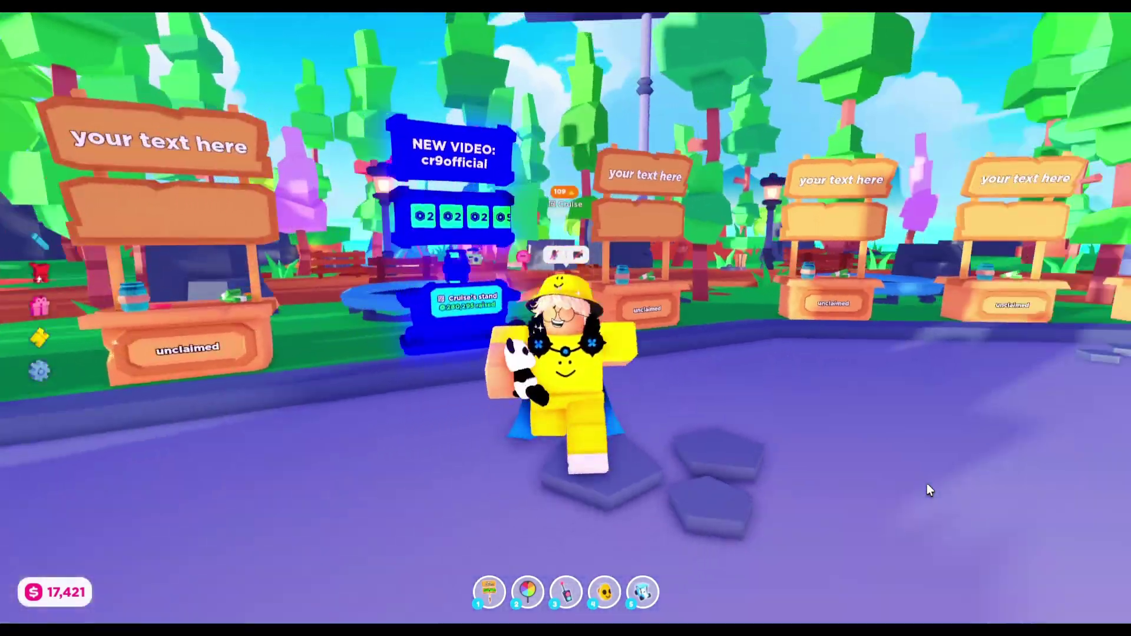
pyautogui.press('a')
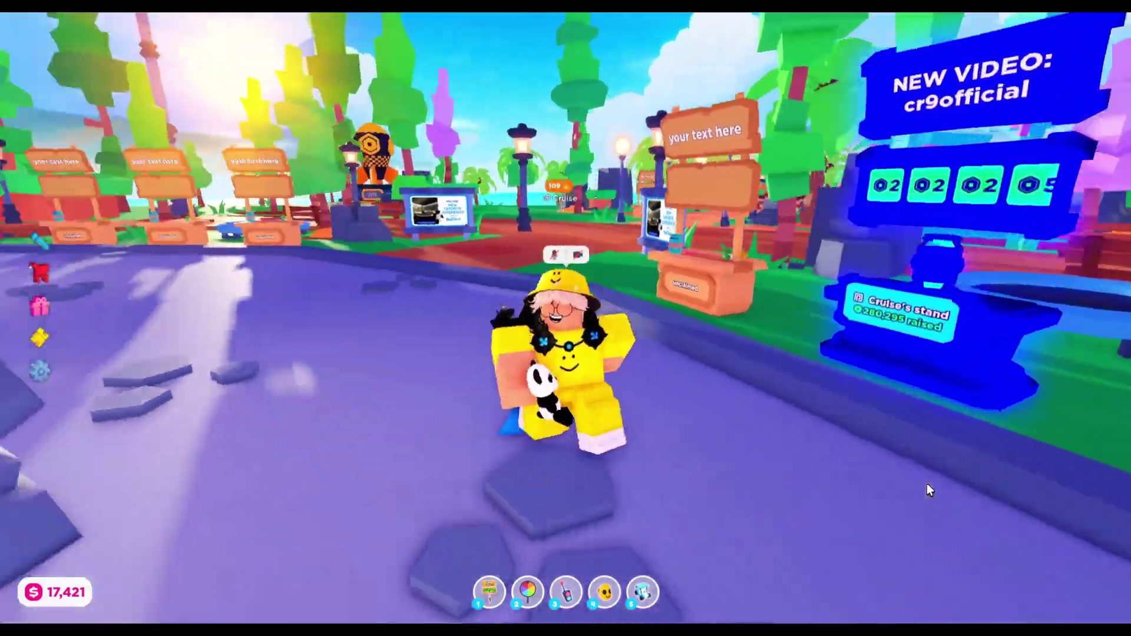
pyautogui.press('w')
pyautogui.press('s')
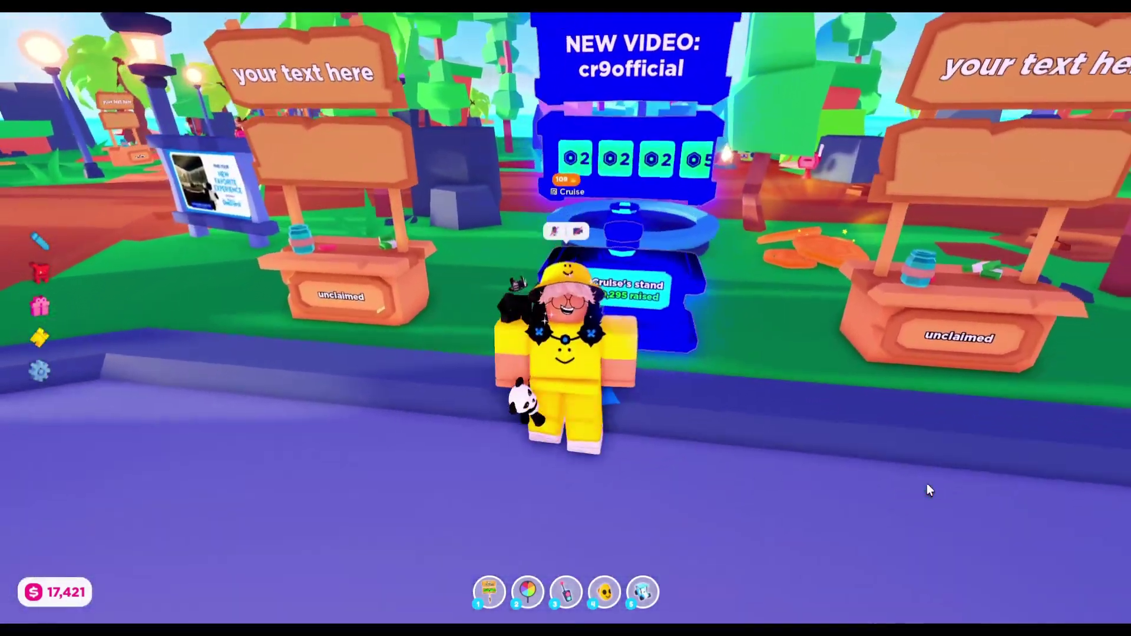
pyautogui.press('s')
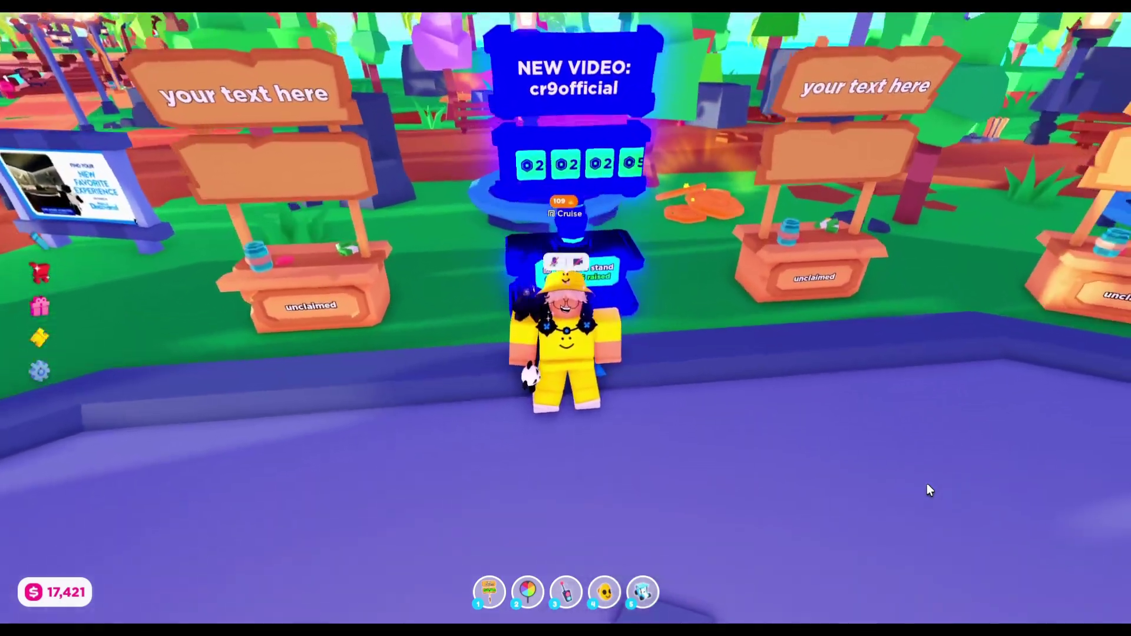
pyautogui.press('s')
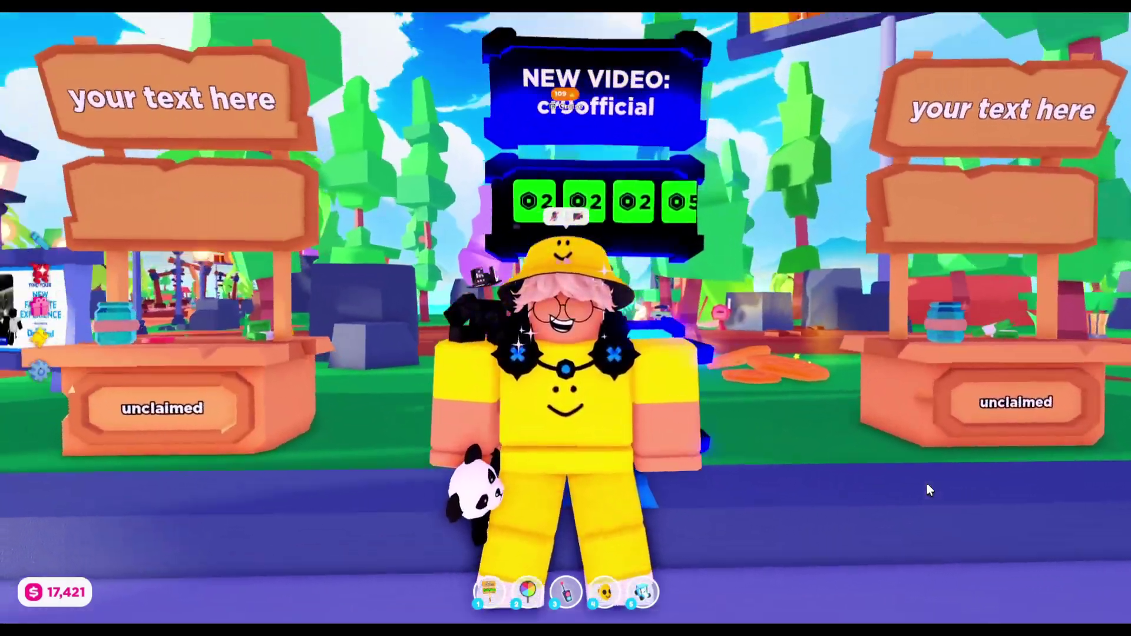
pyautogui.press('a')
pyautogui.press('w')
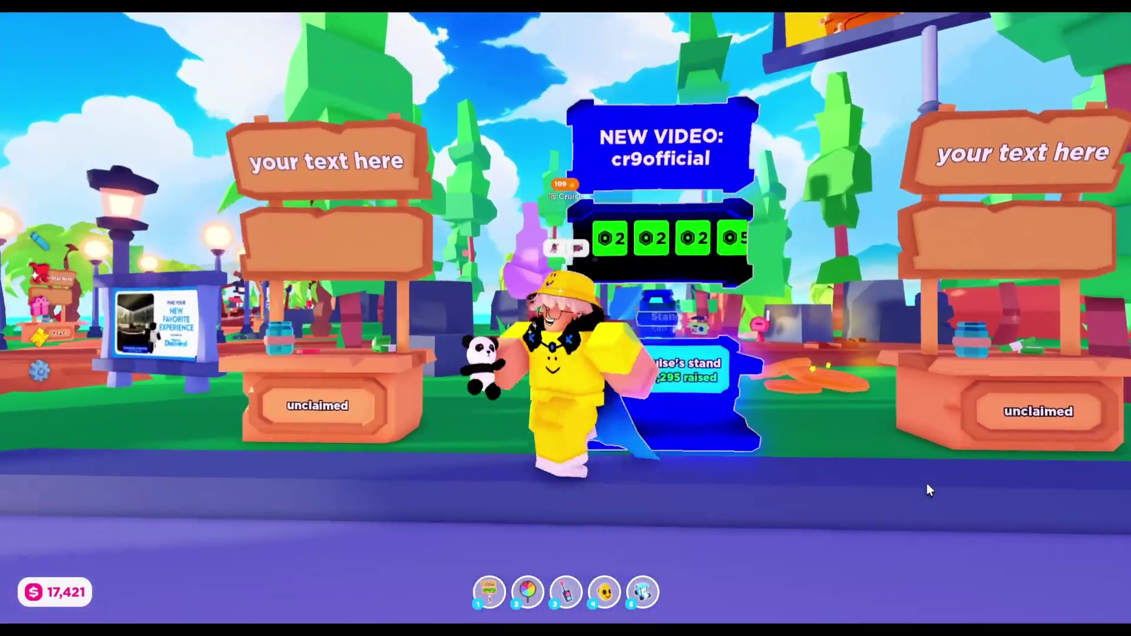
# Move the avatar around the stands, then close Chrome's empty new tab.
pyautogui.press('w')
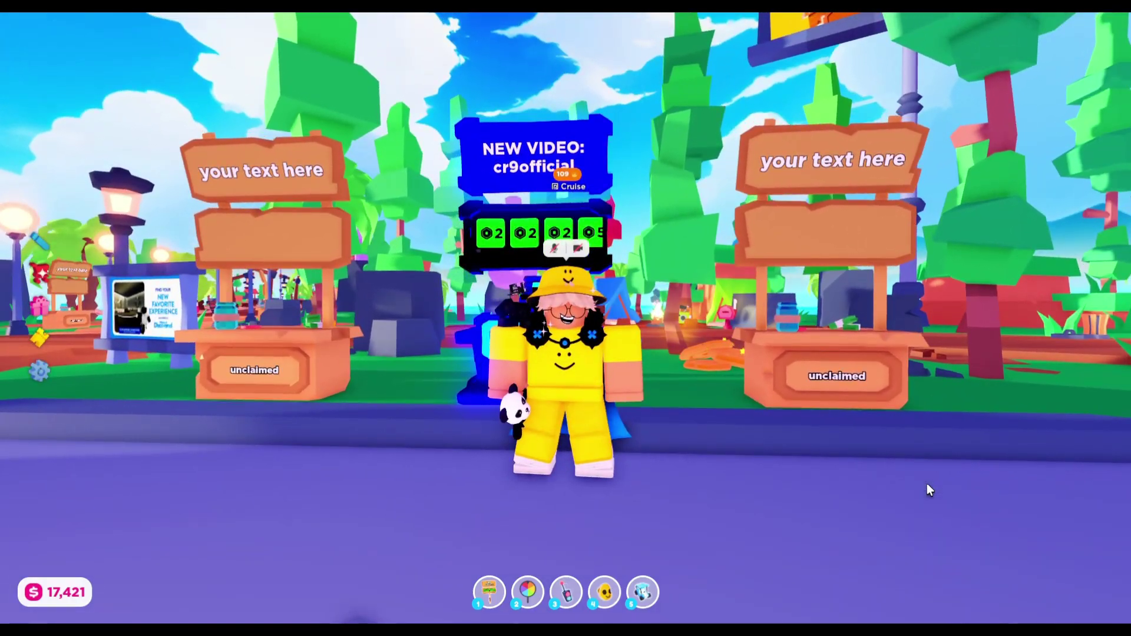
pyautogui.press('s')
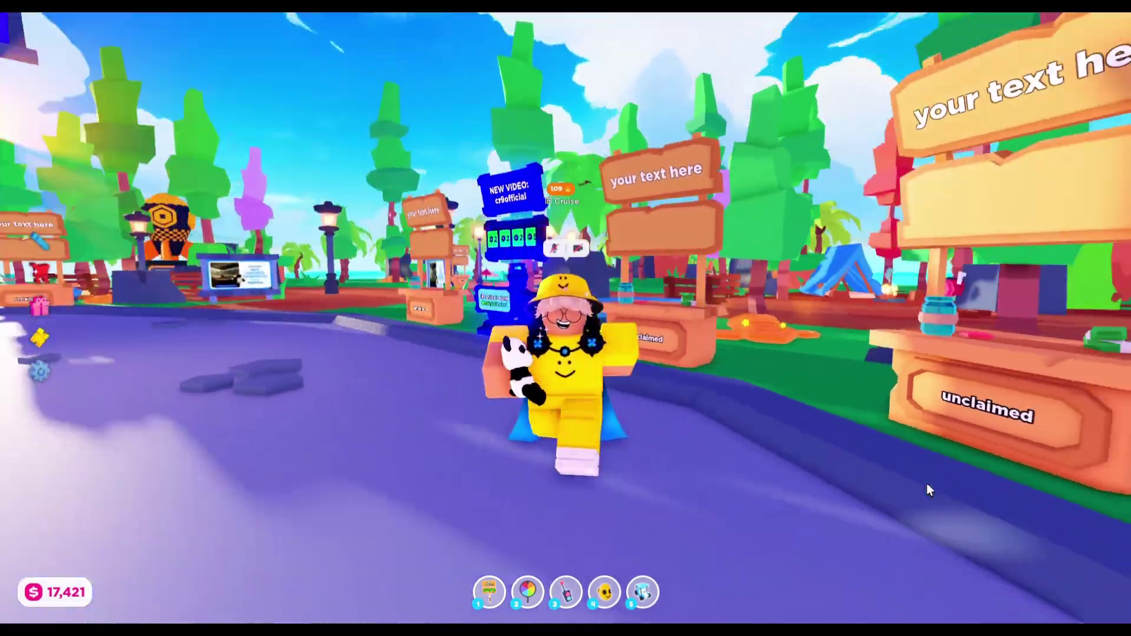
pyautogui.press('s')
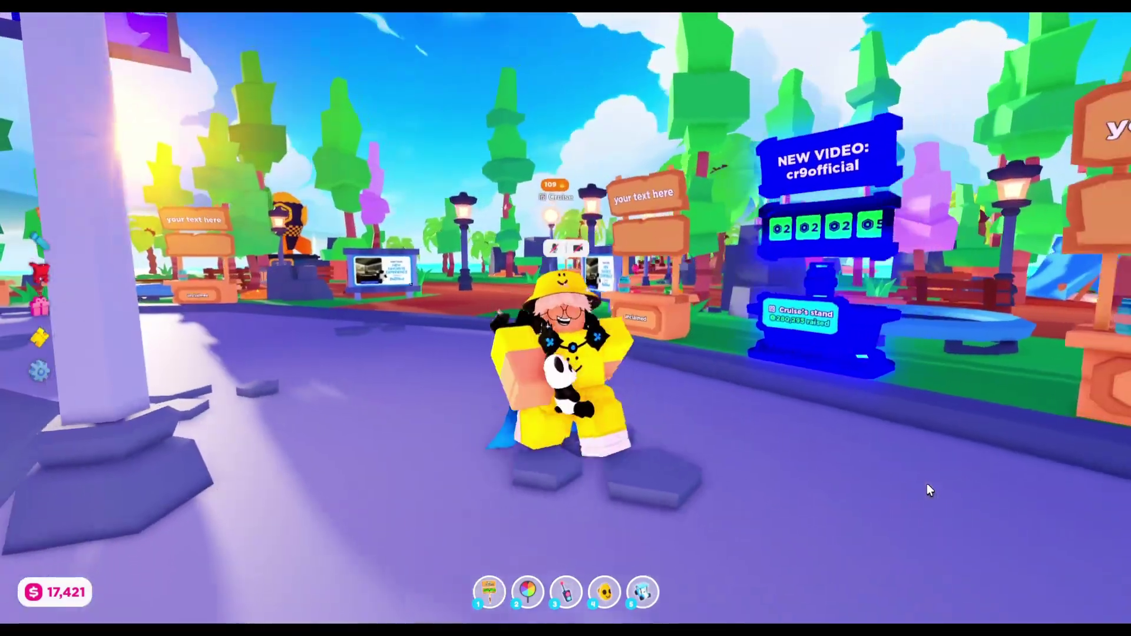
pyautogui.press('d')
pyautogui.press('w')
pyautogui.press('s')
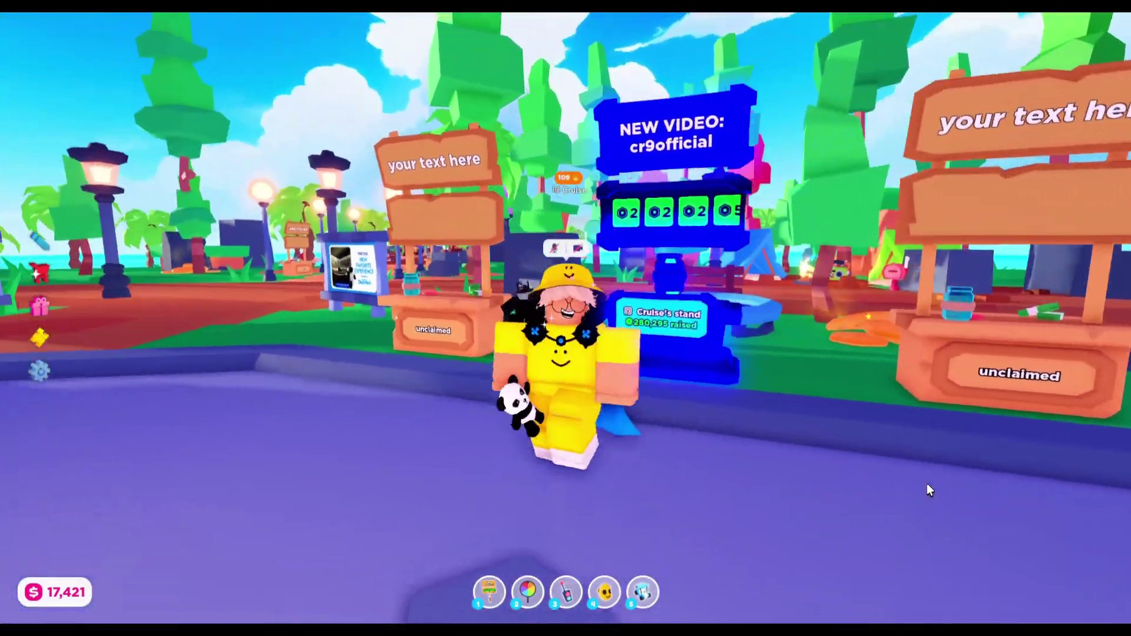
pyautogui.press('w')
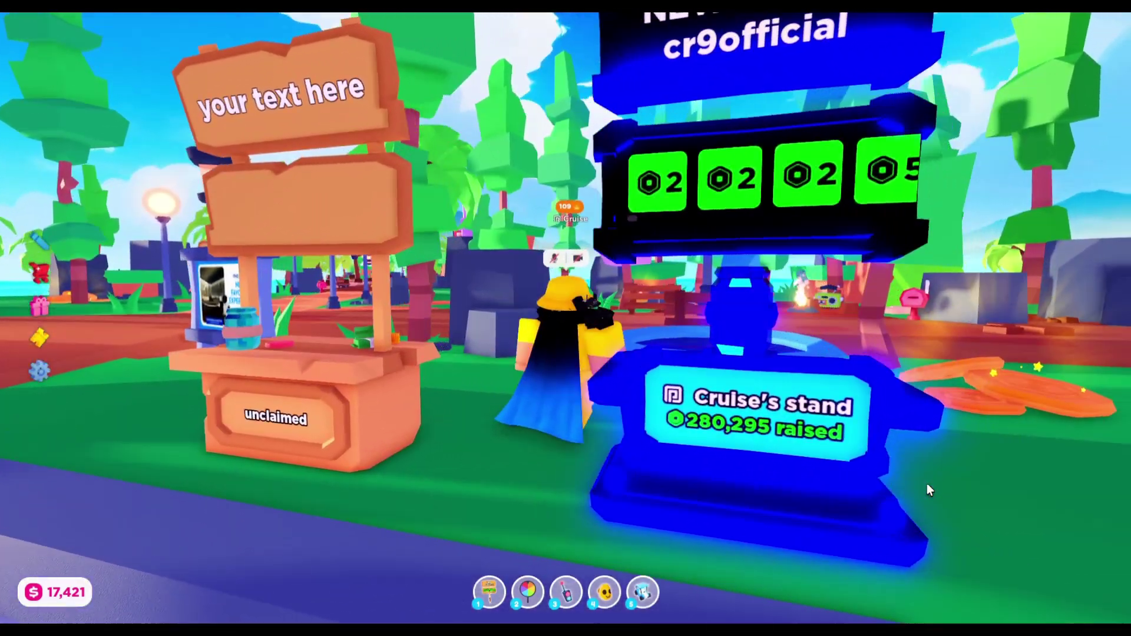
pyautogui.press('s')
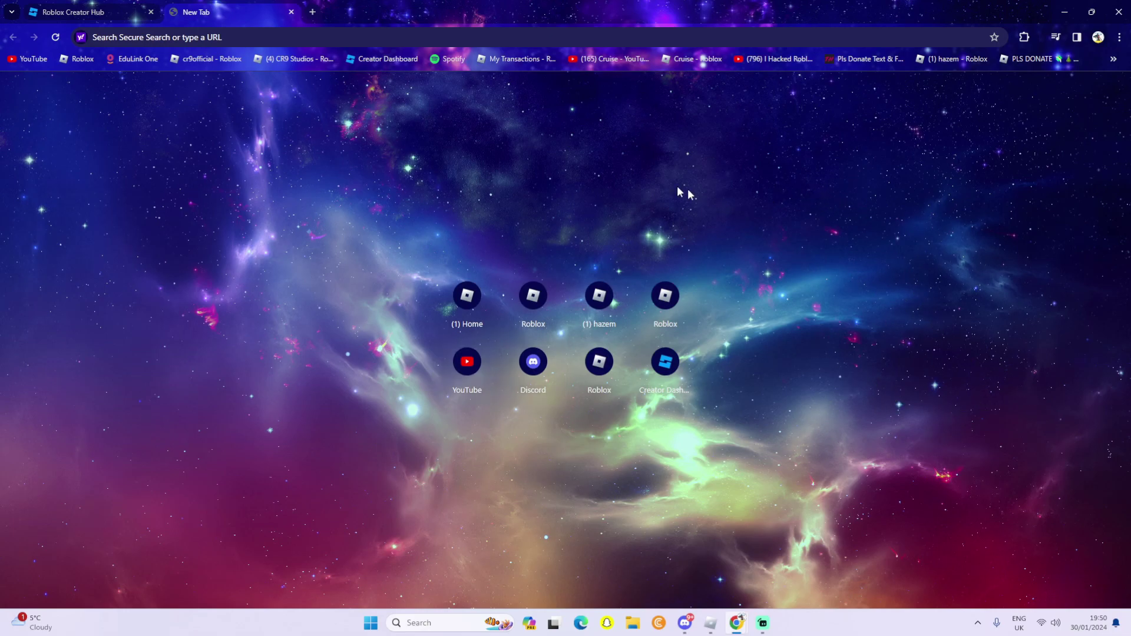
pyautogui.click(292, 12)
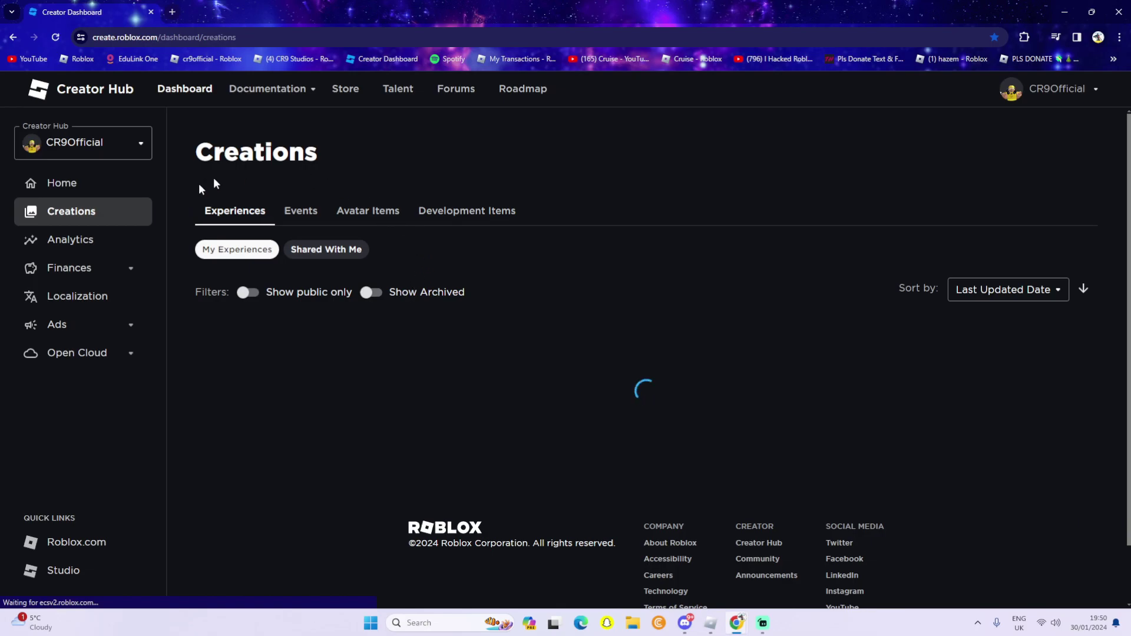
pyautogui.scroll(-1, 556, 277)
pyautogui.scroll(-2, 560, 515)
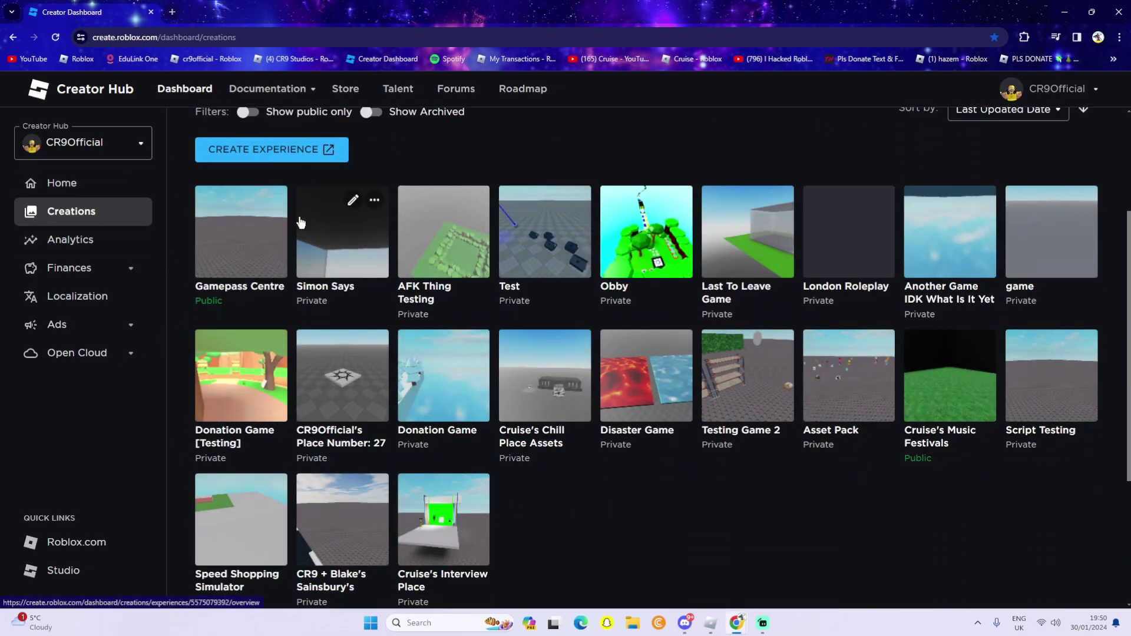
pyautogui.scroll(-2, 303, 409)
pyautogui.scroll(1, 285, 400)
pyautogui.scroll(2, 297, 289)
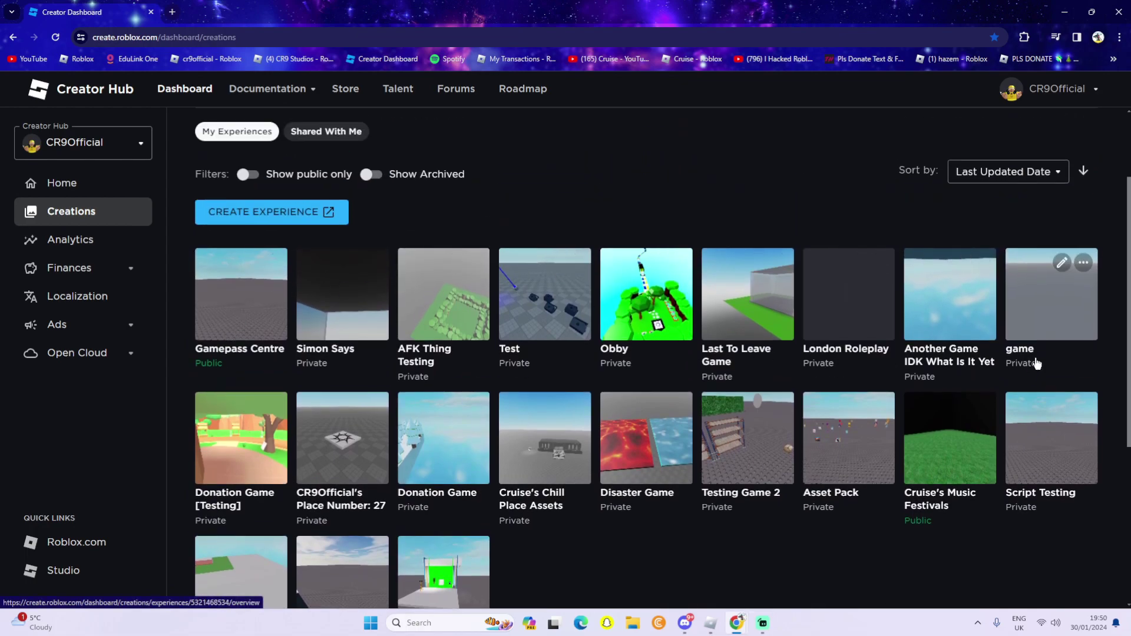
pyautogui.scroll(2, 619, 345)
pyautogui.scroll(-1, 563, 435)
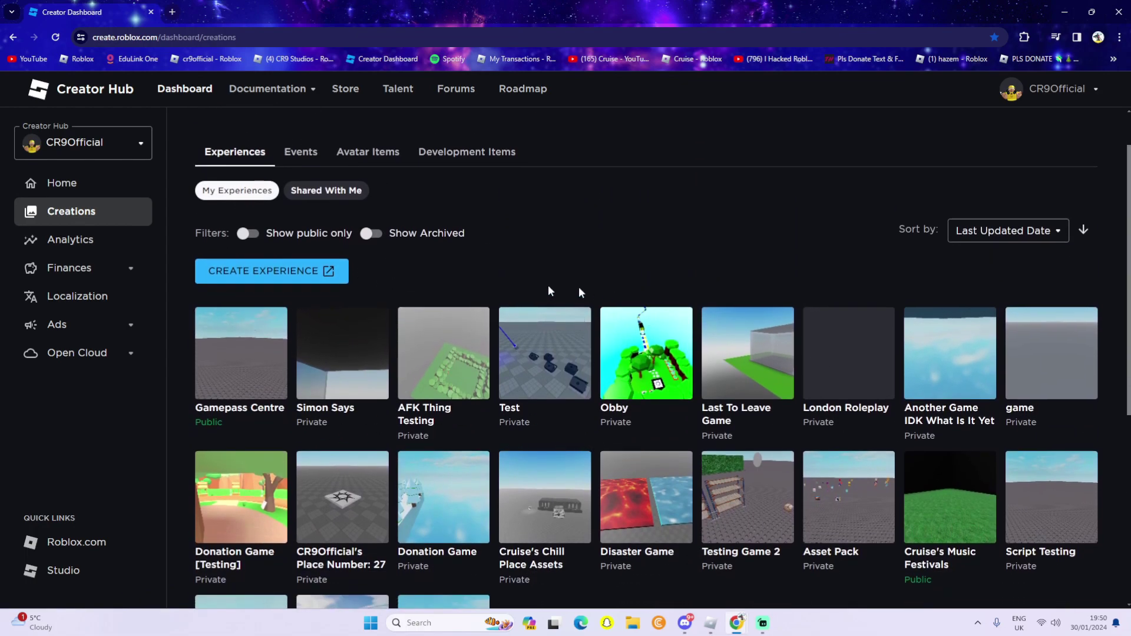
# Open the Gamepass Centre experience and go to its Monetization Passes page.
pyautogui.click(215, 364)
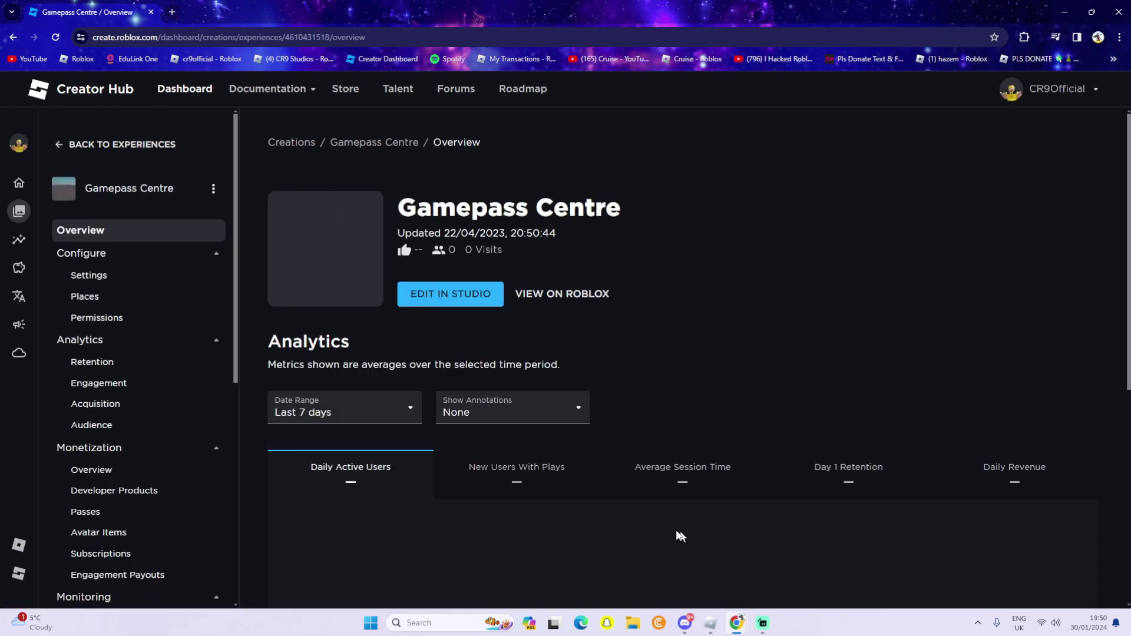
pyautogui.click(114, 283)
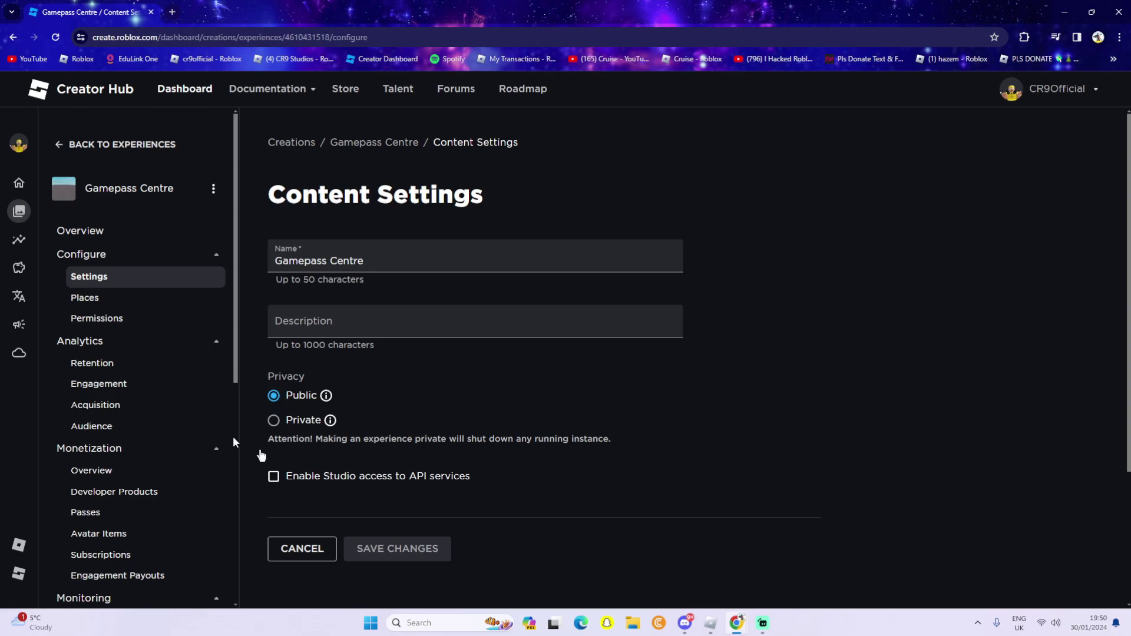
pyautogui.scroll(-1, 232, 435)
pyautogui.scroll(-1, 150, 374)
pyautogui.scroll(-1, 157, 455)
pyautogui.scroll(-1, 165, 450)
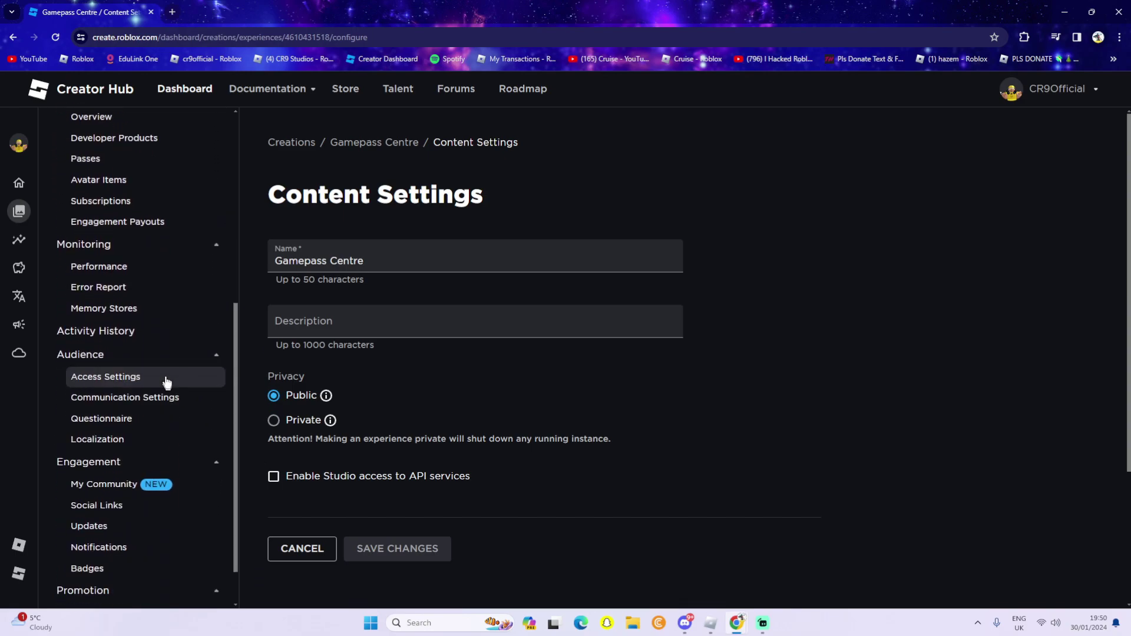
pyautogui.scroll(3, 167, 383)
# From the Passes list, create a pass with name '1' and description '1'.
pyautogui.click(88, 397)
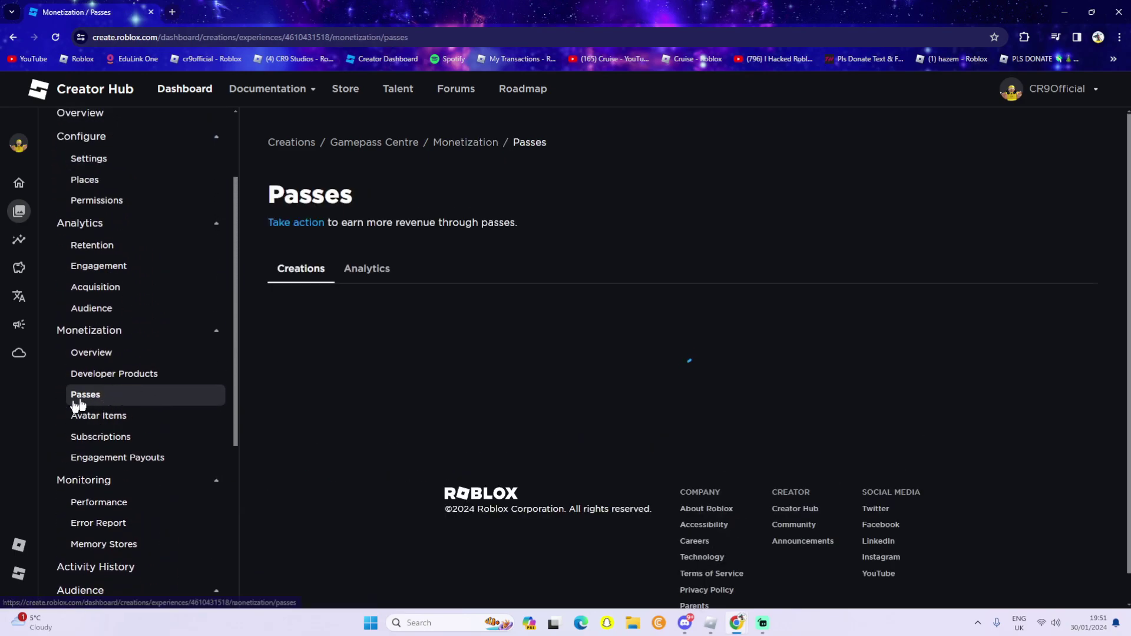
pyautogui.scroll(-1, 490, 430)
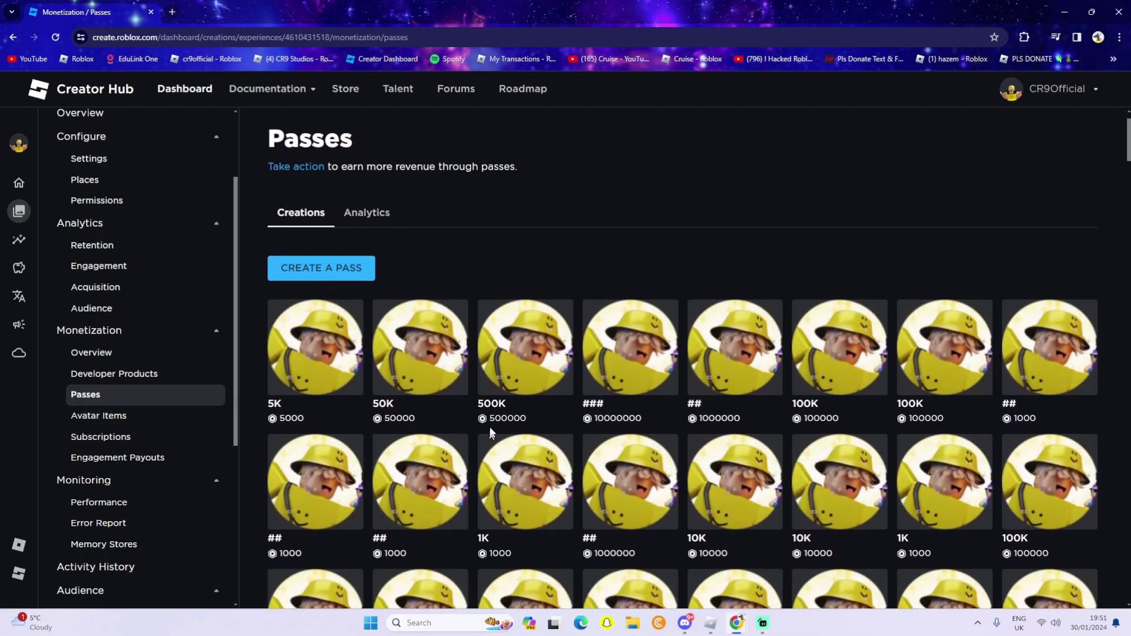
pyautogui.click(344, 279)
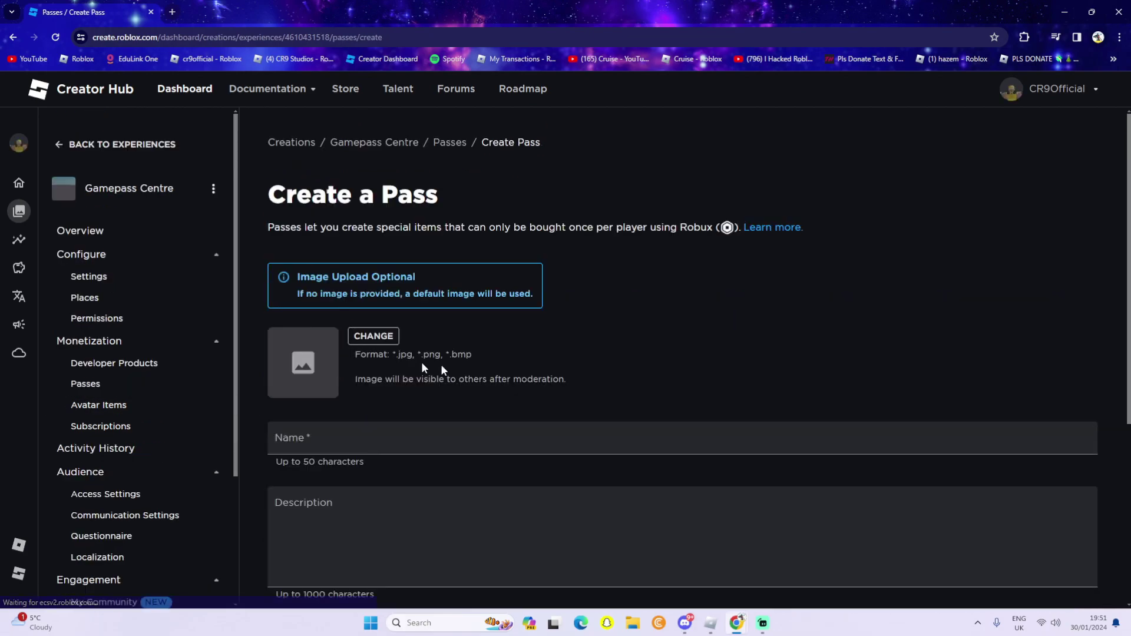
pyautogui.scroll(-2, 401, 308)
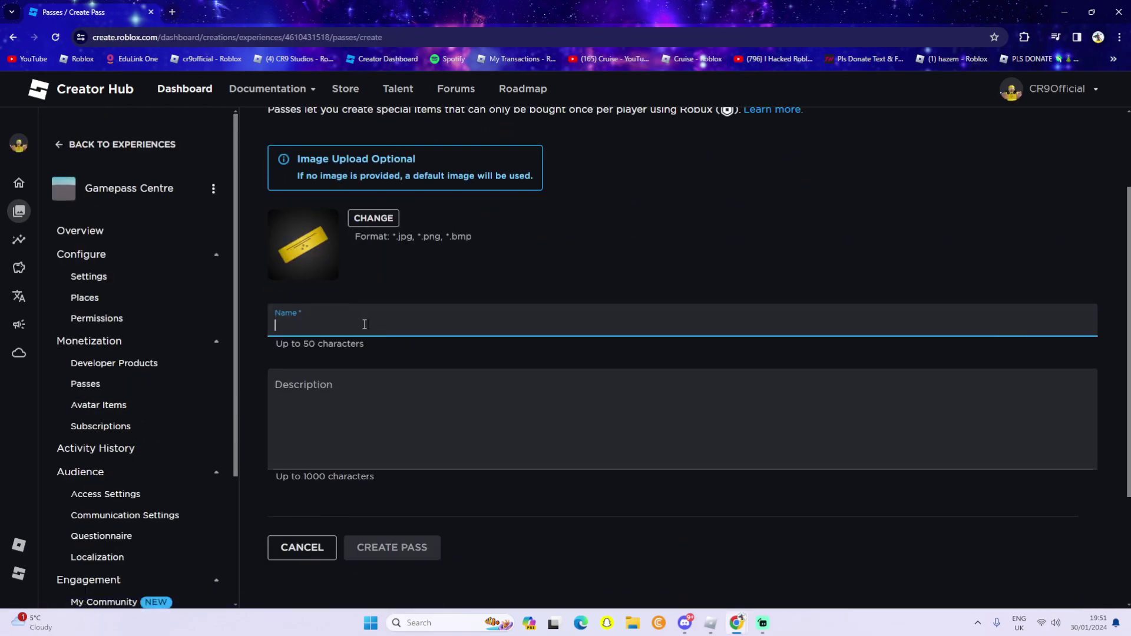
pyautogui.write('1')
pyautogui.click(309, 393)
pyautogui.write('1')
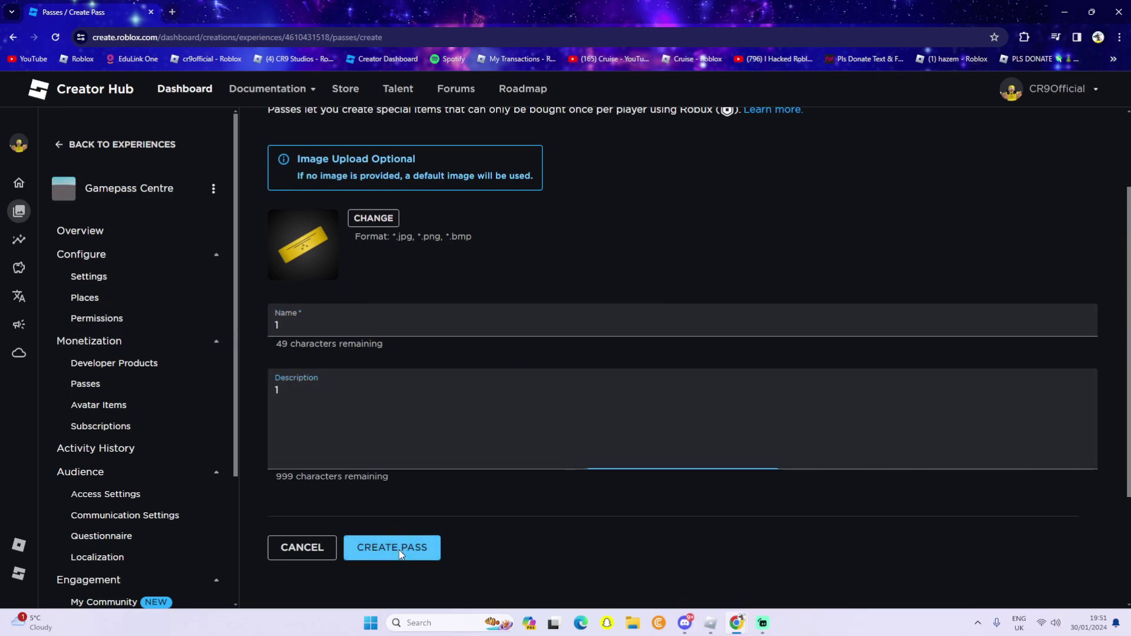
pyautogui.click(398, 549)
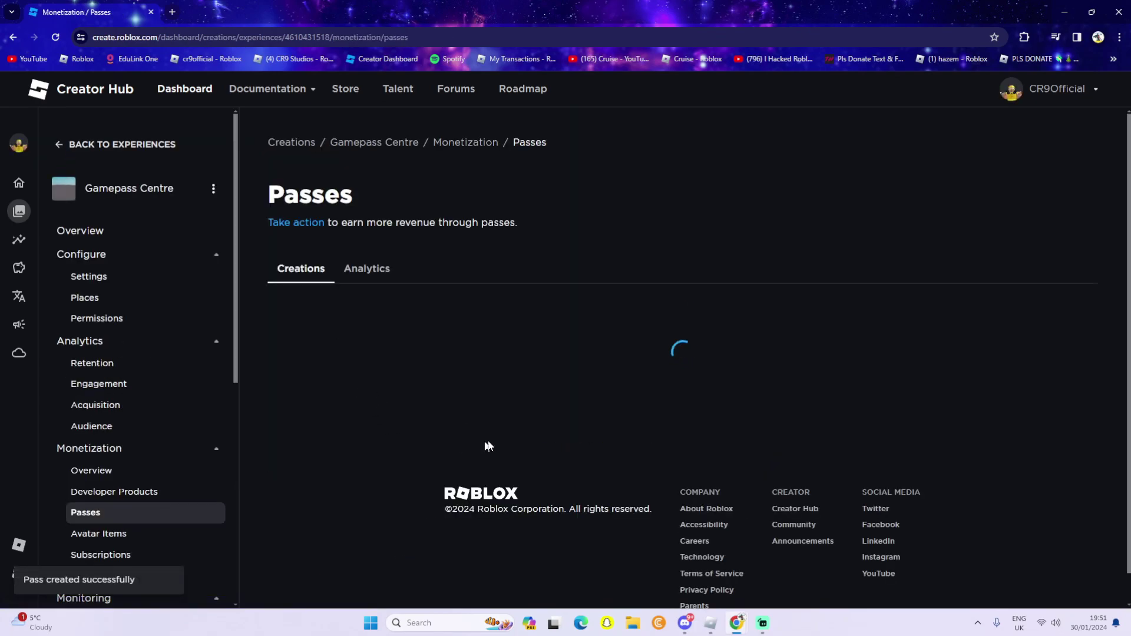
# In pass 1's Sales settings, enable Item for Sale at 1 Robux.
pyautogui.click(335, 404)
pyautogui.click(147, 258)
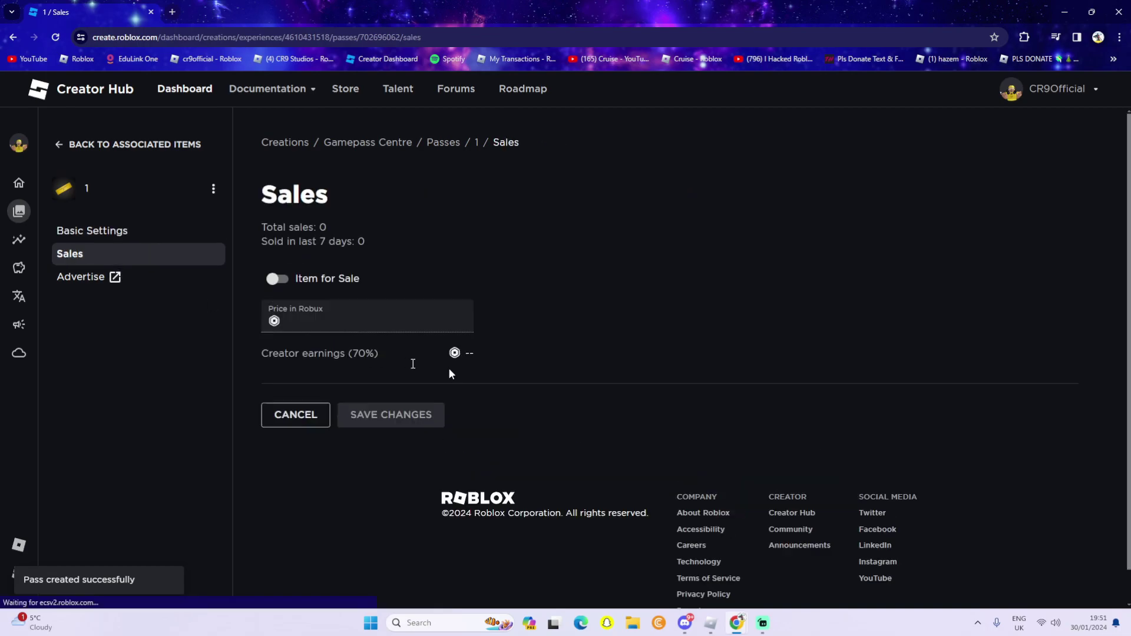
pyautogui.click(272, 280)
pyautogui.write('1')
pyautogui.click(758, 445)
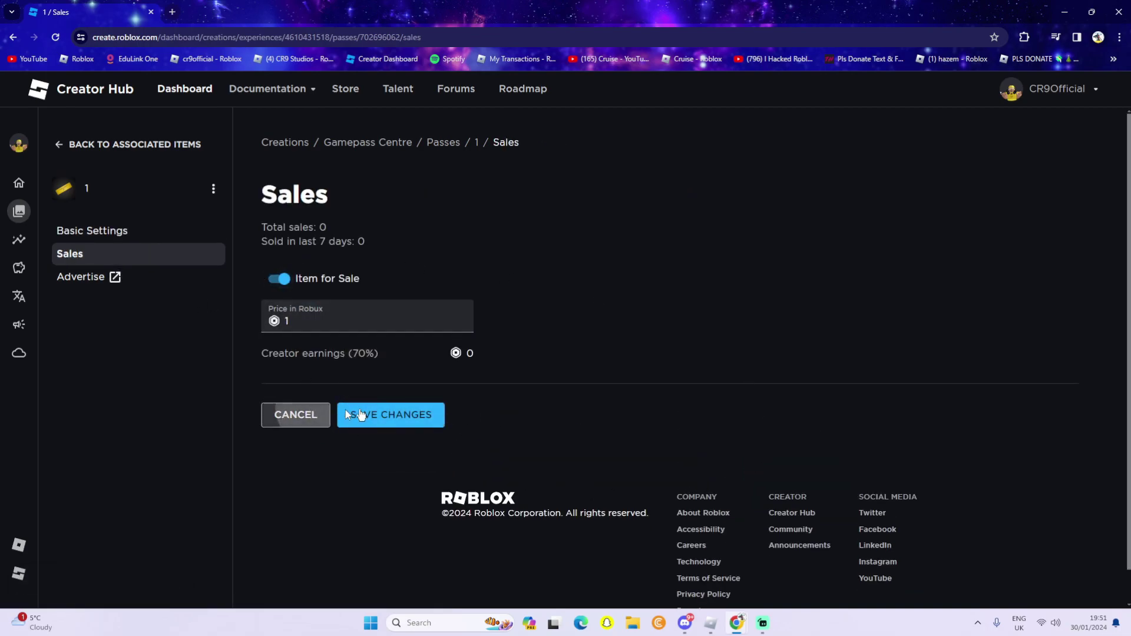
# Save the sale settings, retrying after the update failure, then alt-tab back from the game.
pyautogui.click(414, 412)
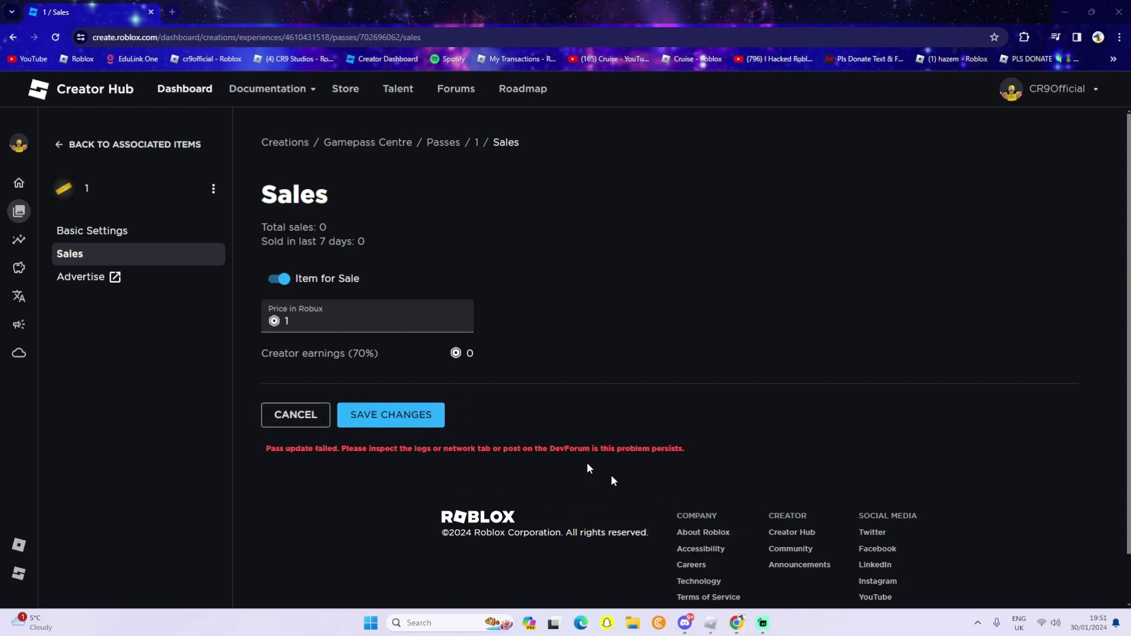
pyautogui.click(430, 425)
pyautogui.click(433, 428)
pyautogui.click(709, 622)
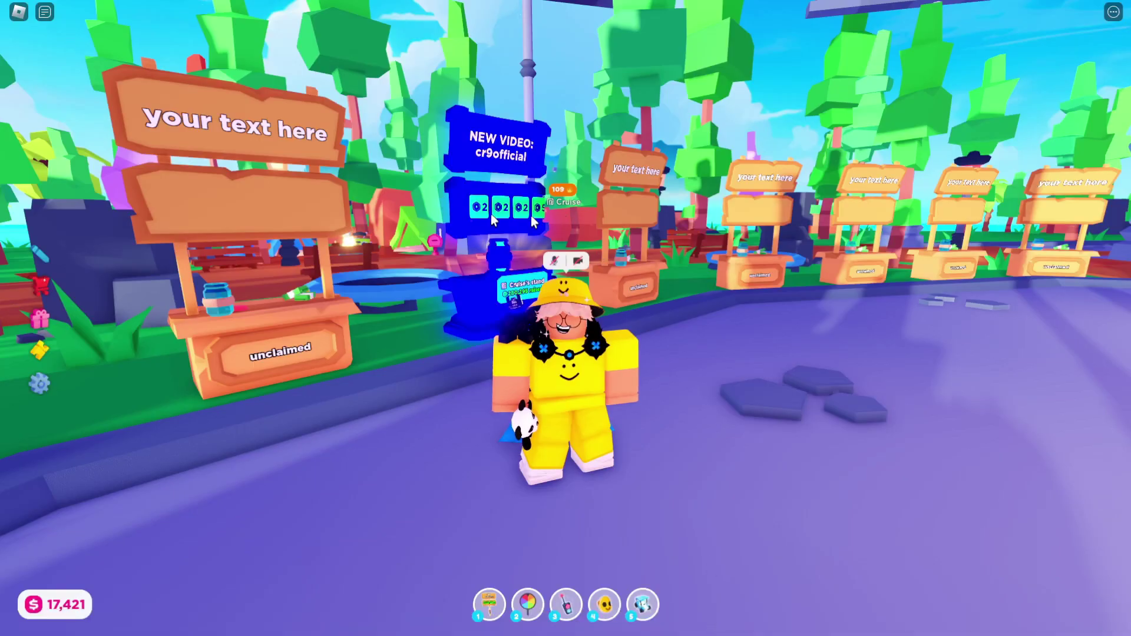
pyautogui.hotkey('alt', 'Tab')
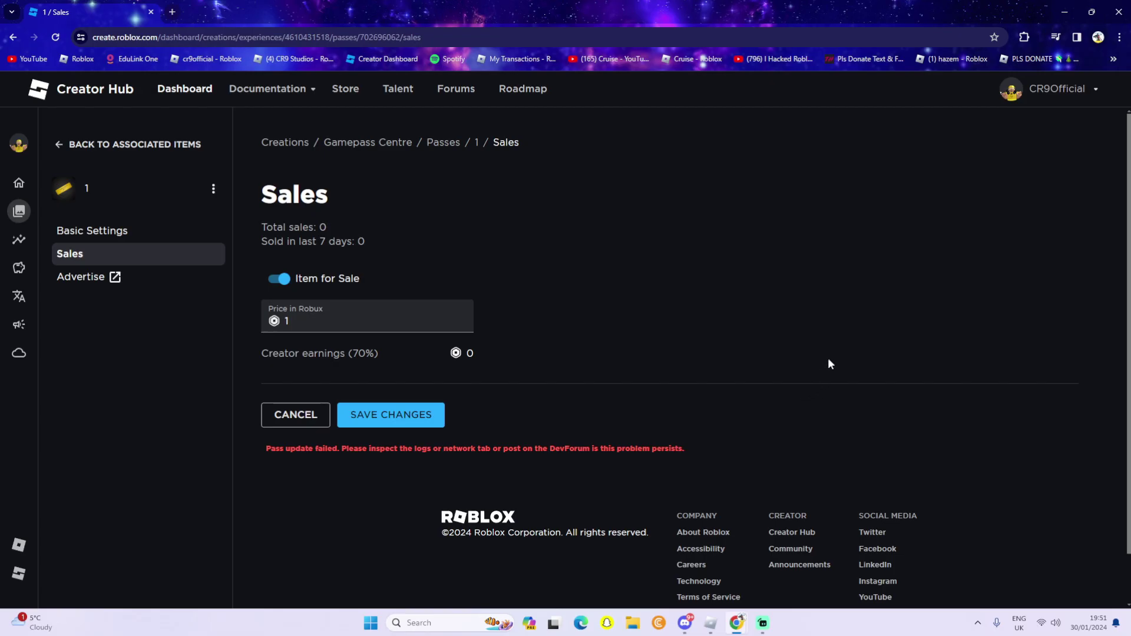